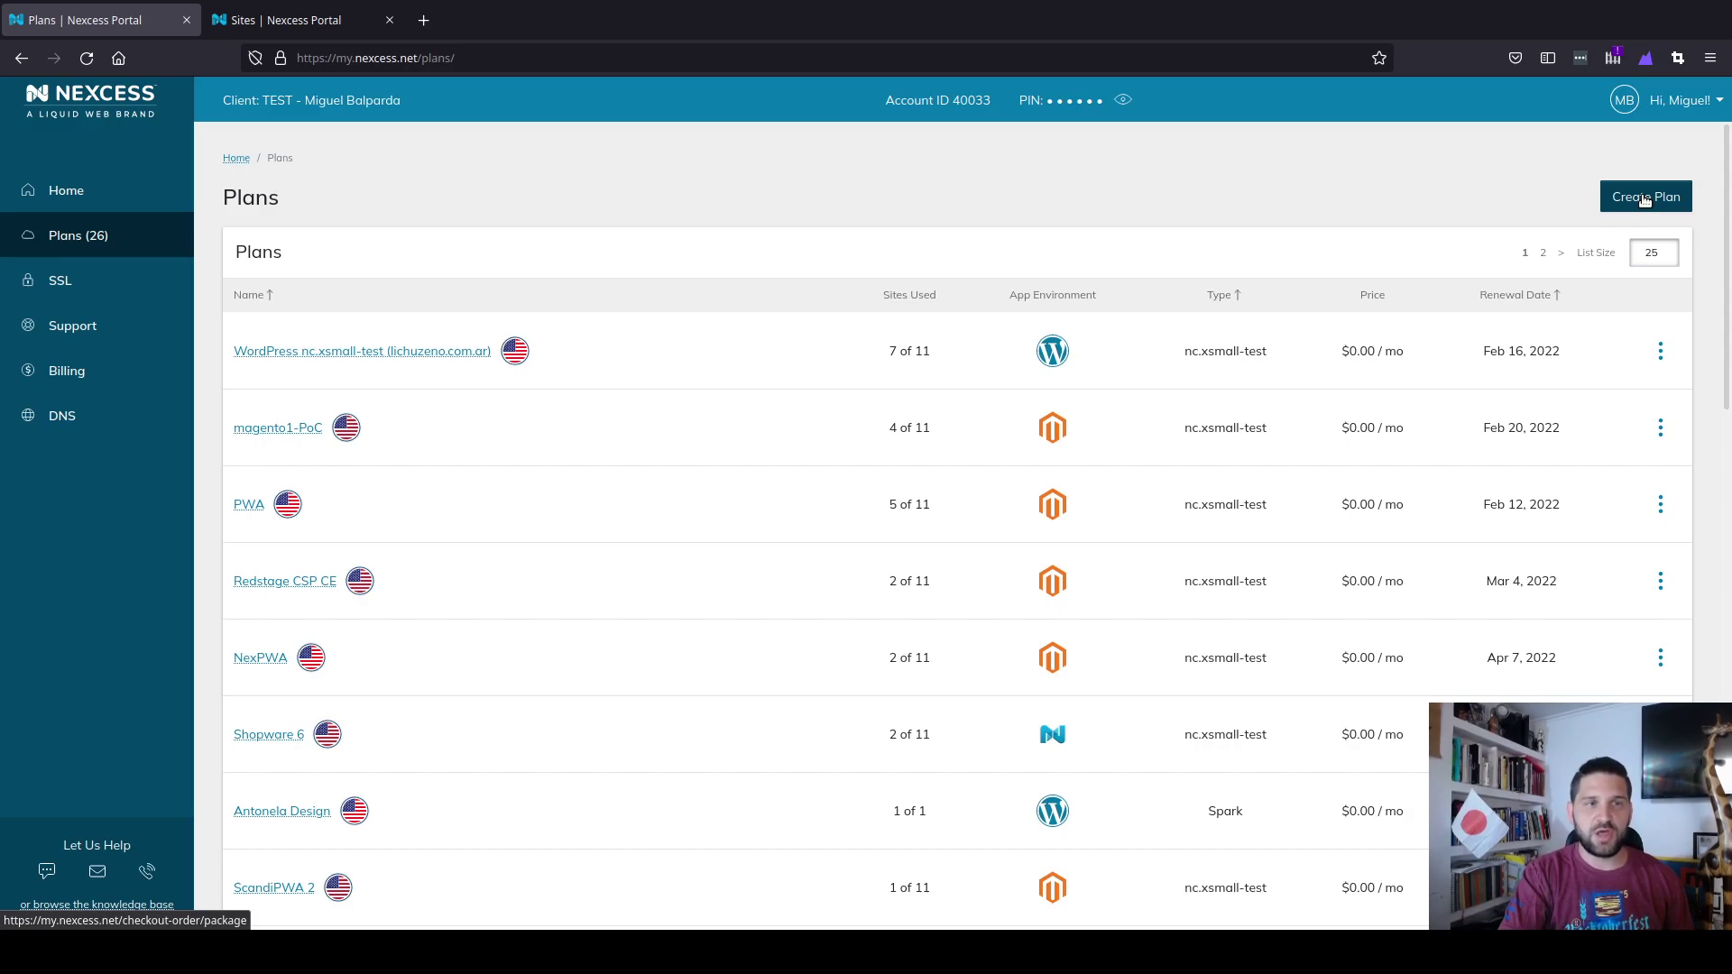
# Step: Start a new hosting plan order, choosing the Magento application on the nc.xsmall plan
pyautogui.click(1644, 200)
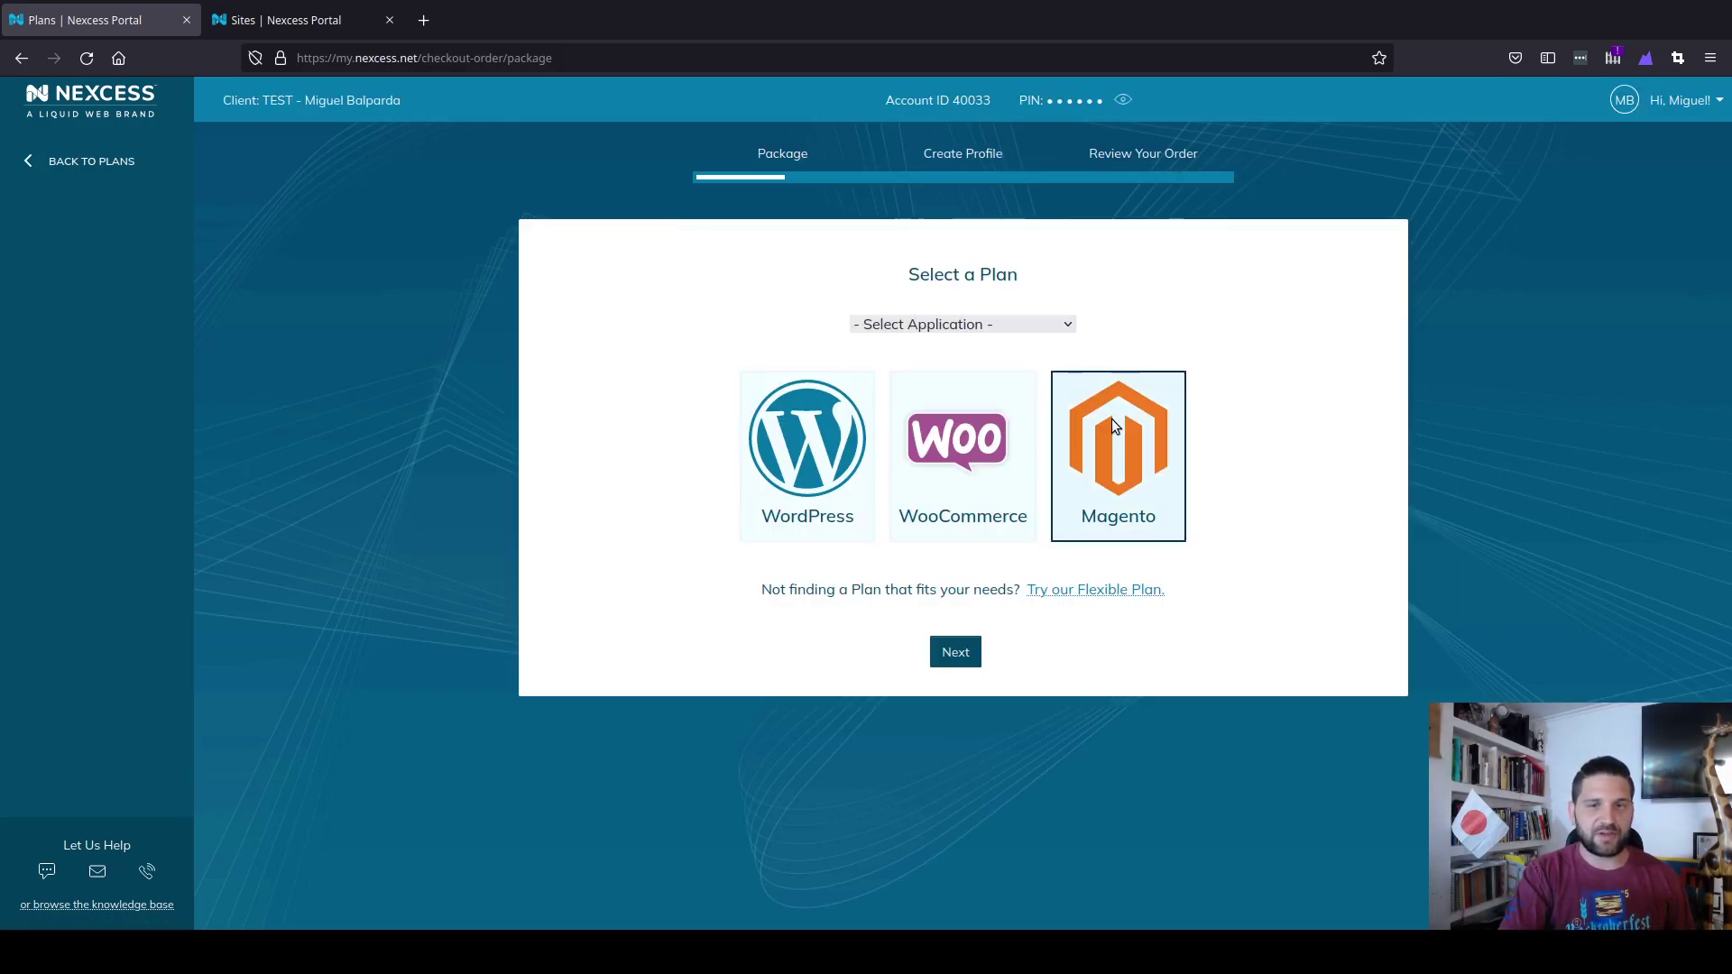
pyautogui.click(1111, 418)
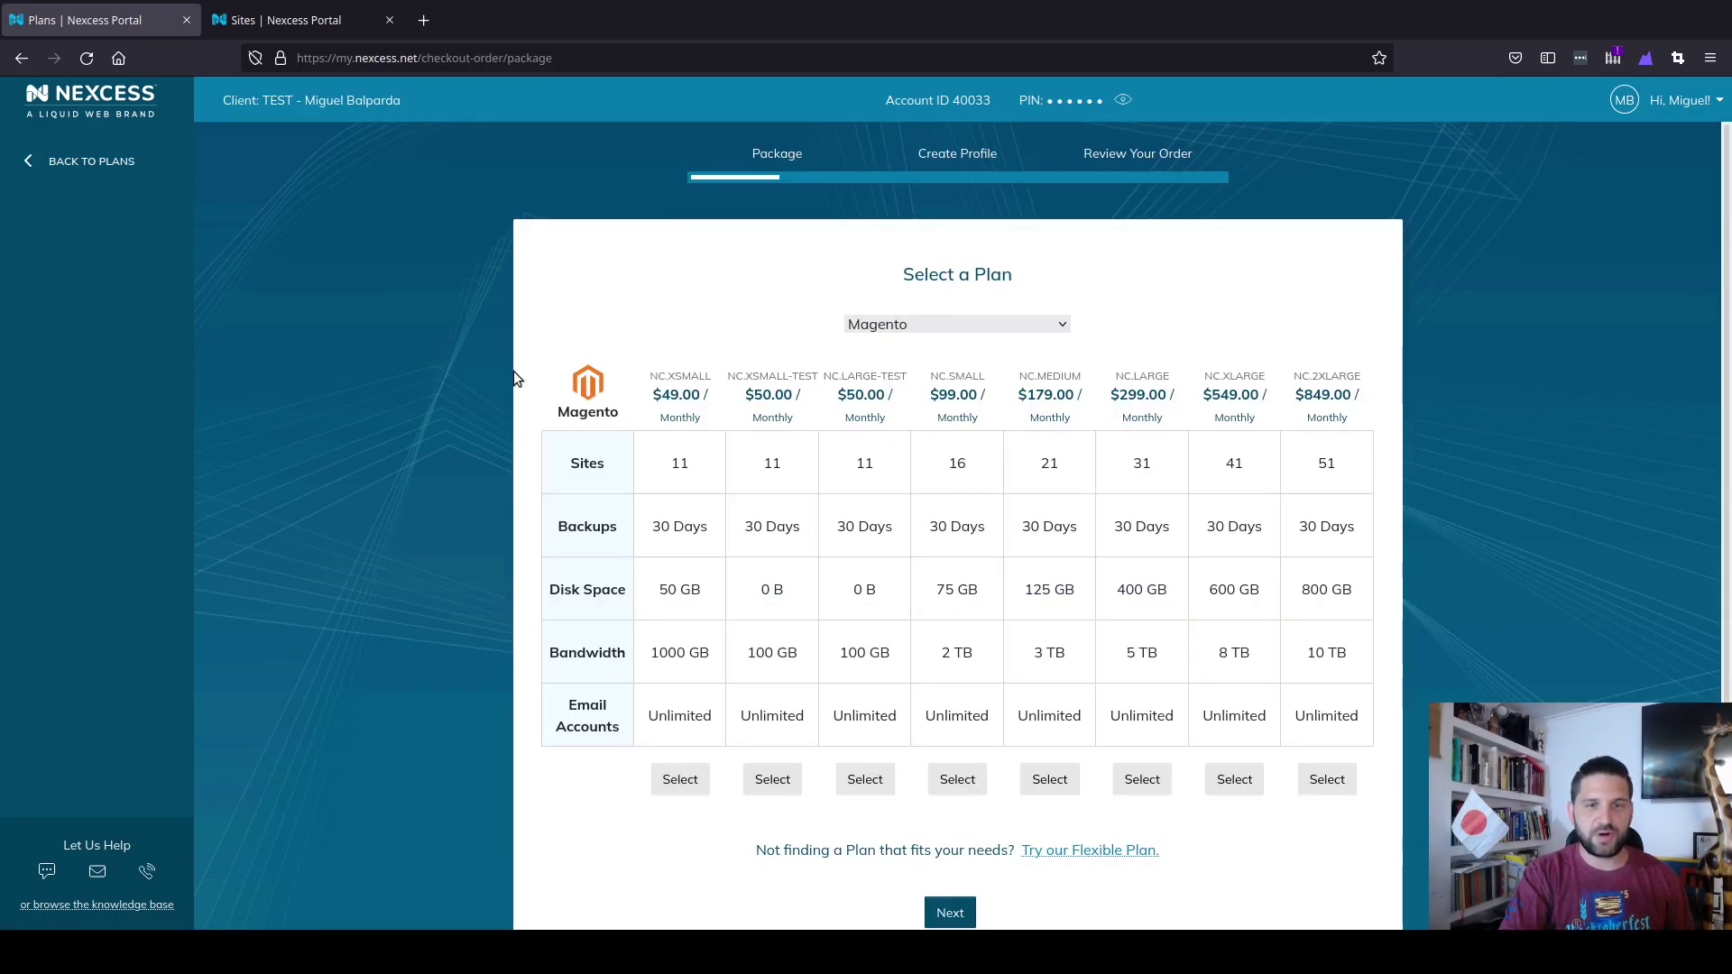
pyautogui.click(680, 780)
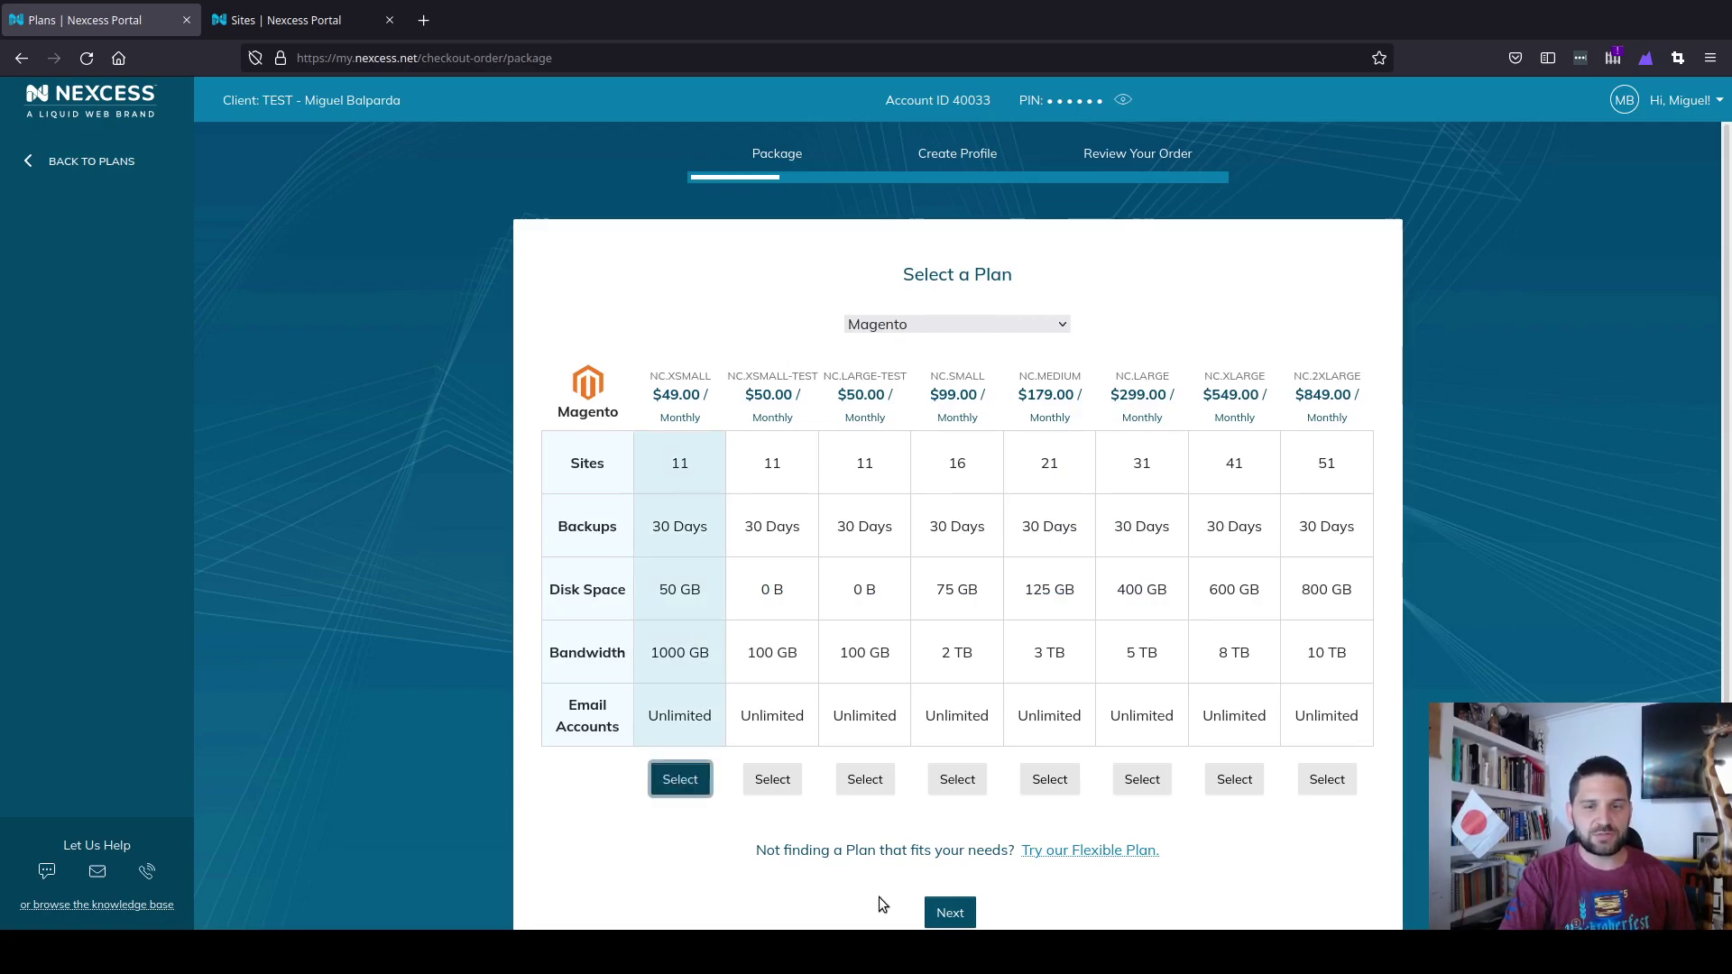
# Step: Check out and purchase the Magento nc.xsmall plan with Auto Install Magento enabled
pyautogui.click(950, 912)
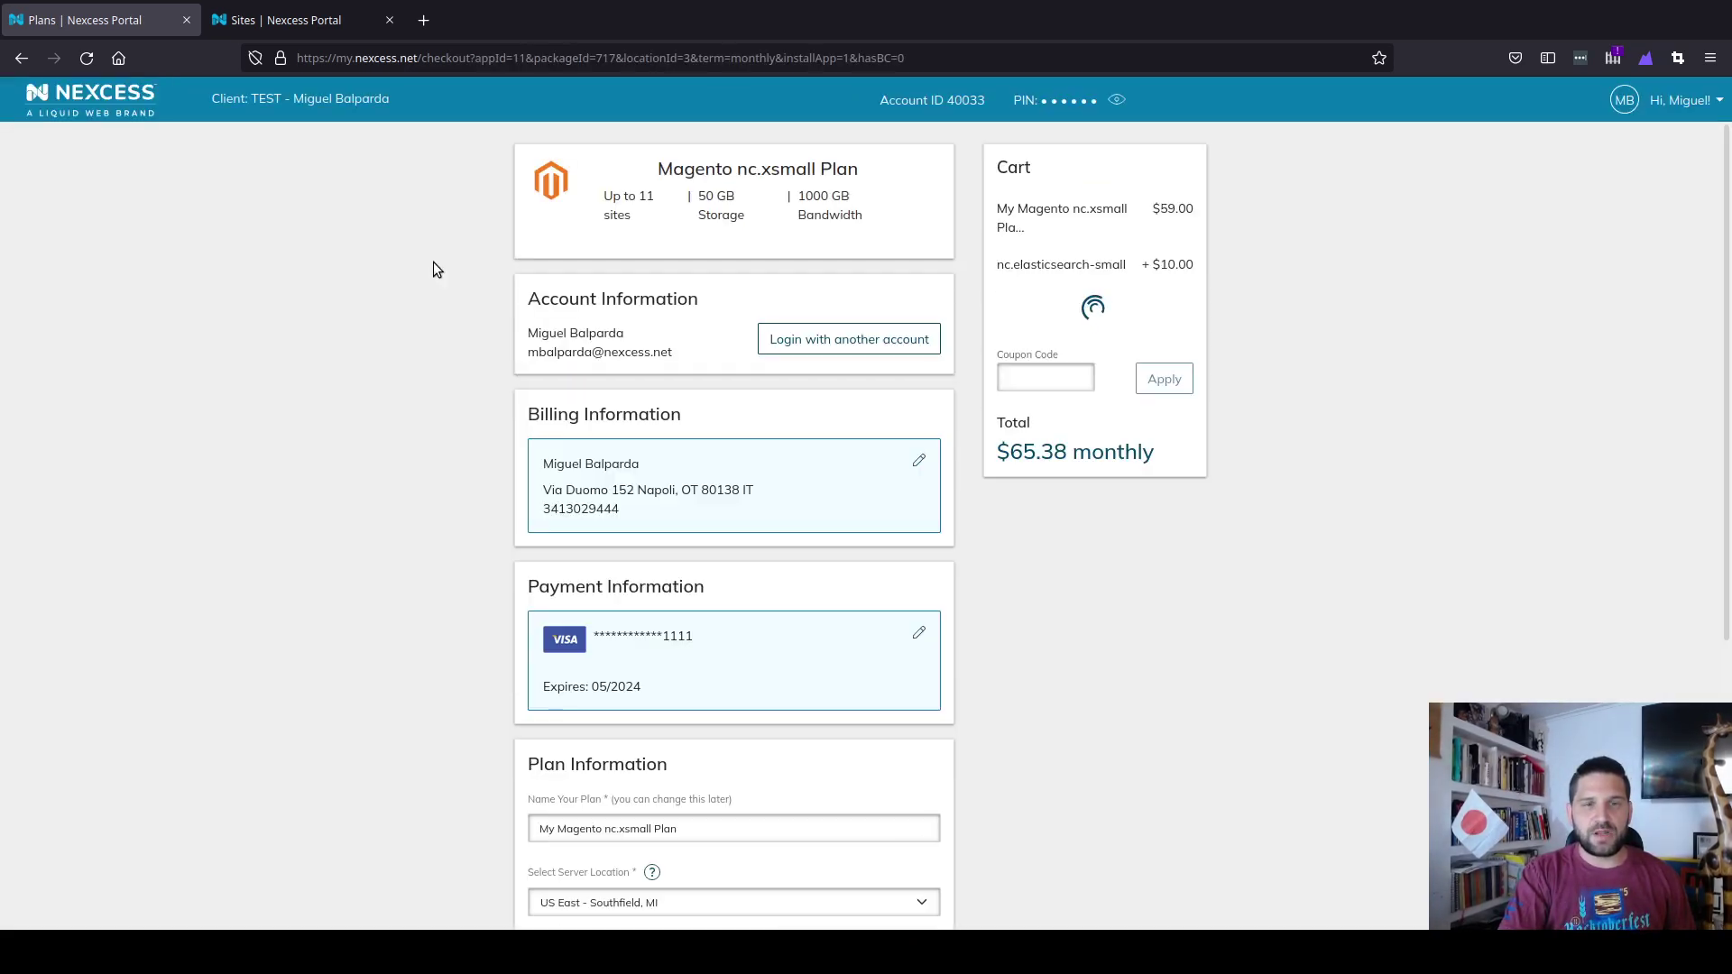
pyautogui.scroll(-5, 433, 262)
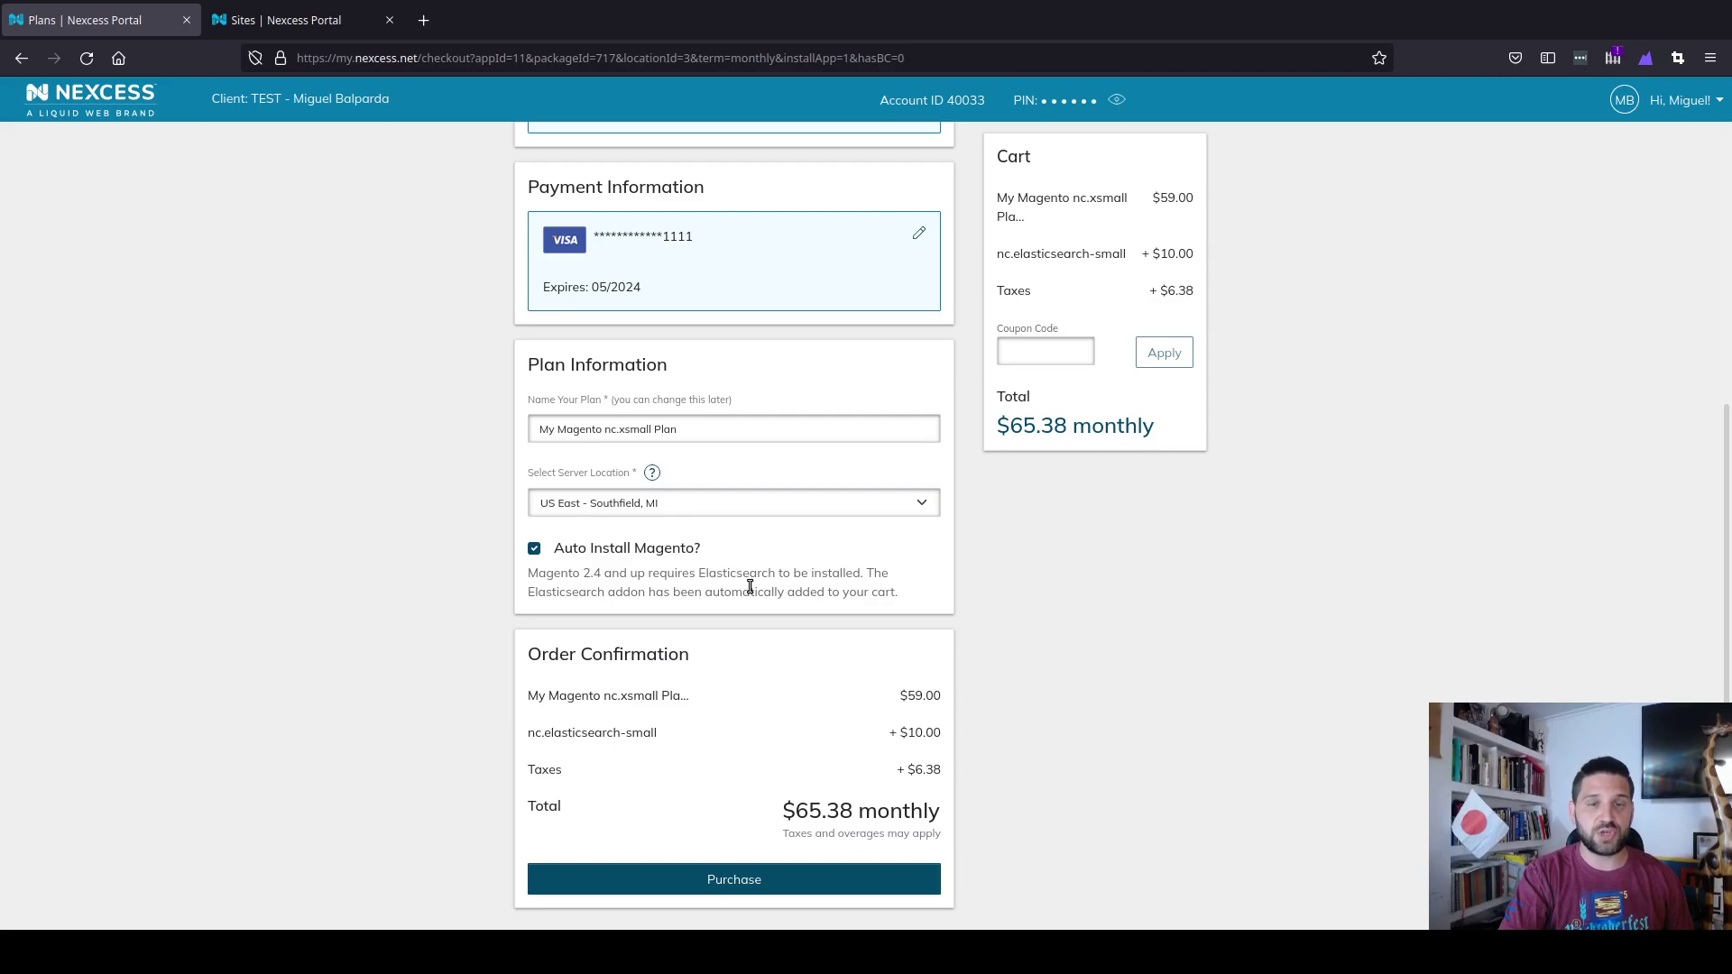
pyautogui.click(713, 879)
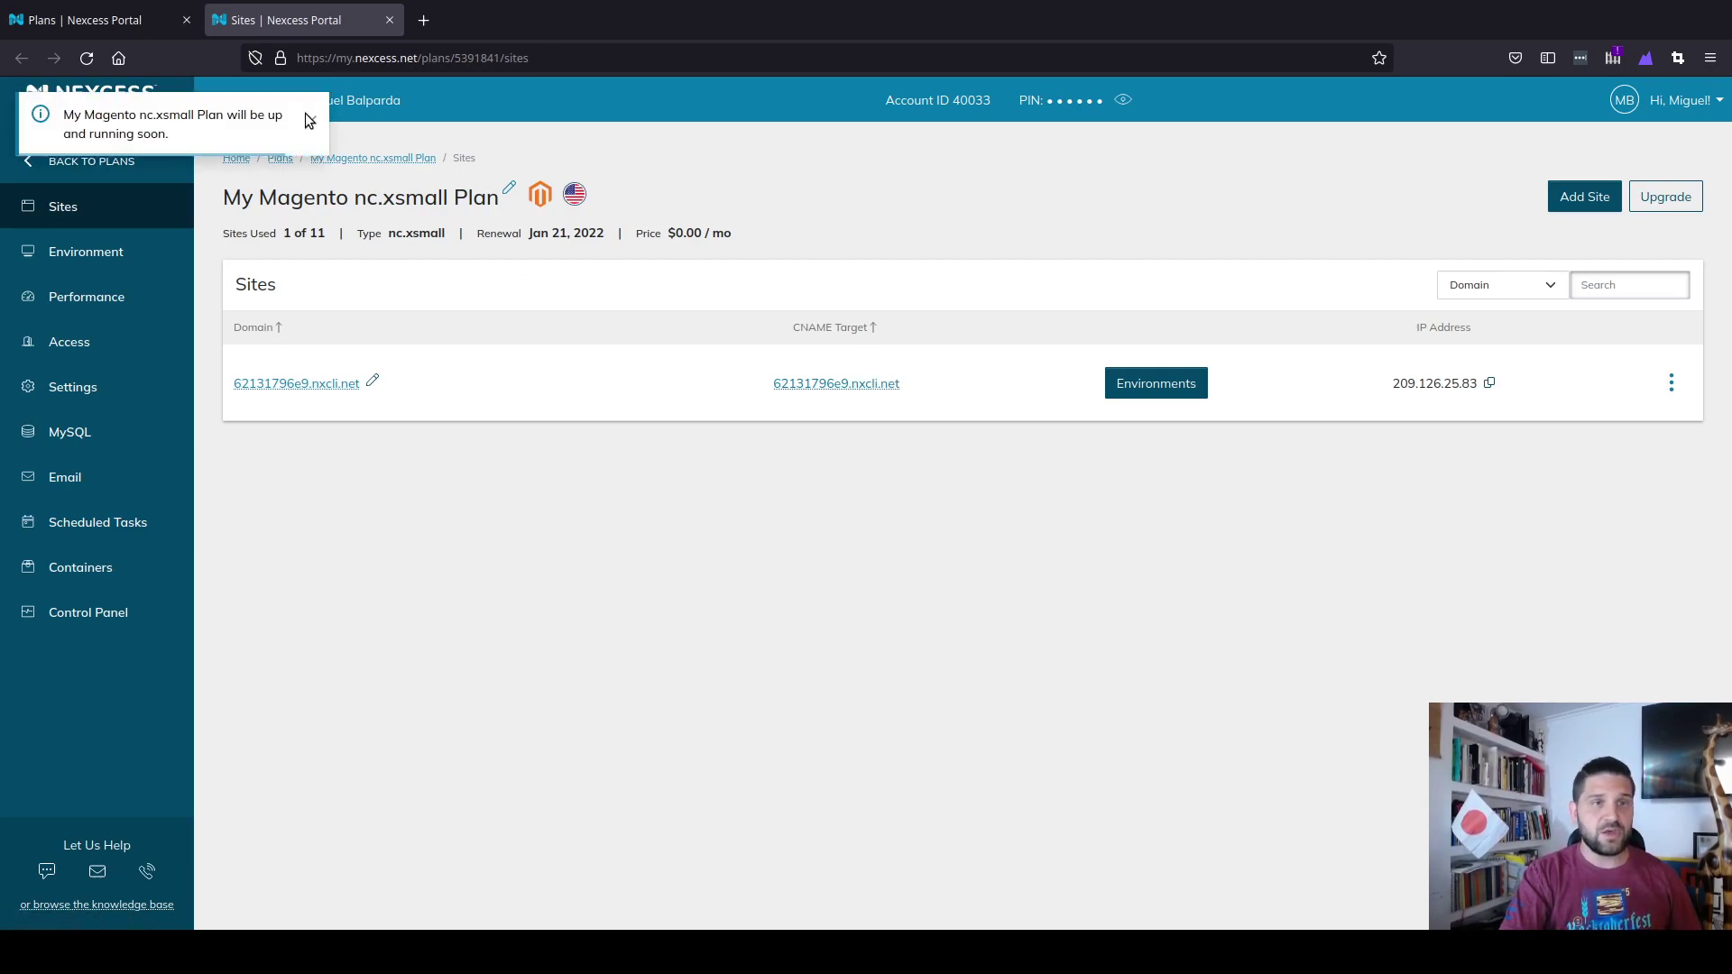
# Step: Show the plan's Environment page with Magento admin credentials, PHP and Redis details
pyautogui.click(82, 254)
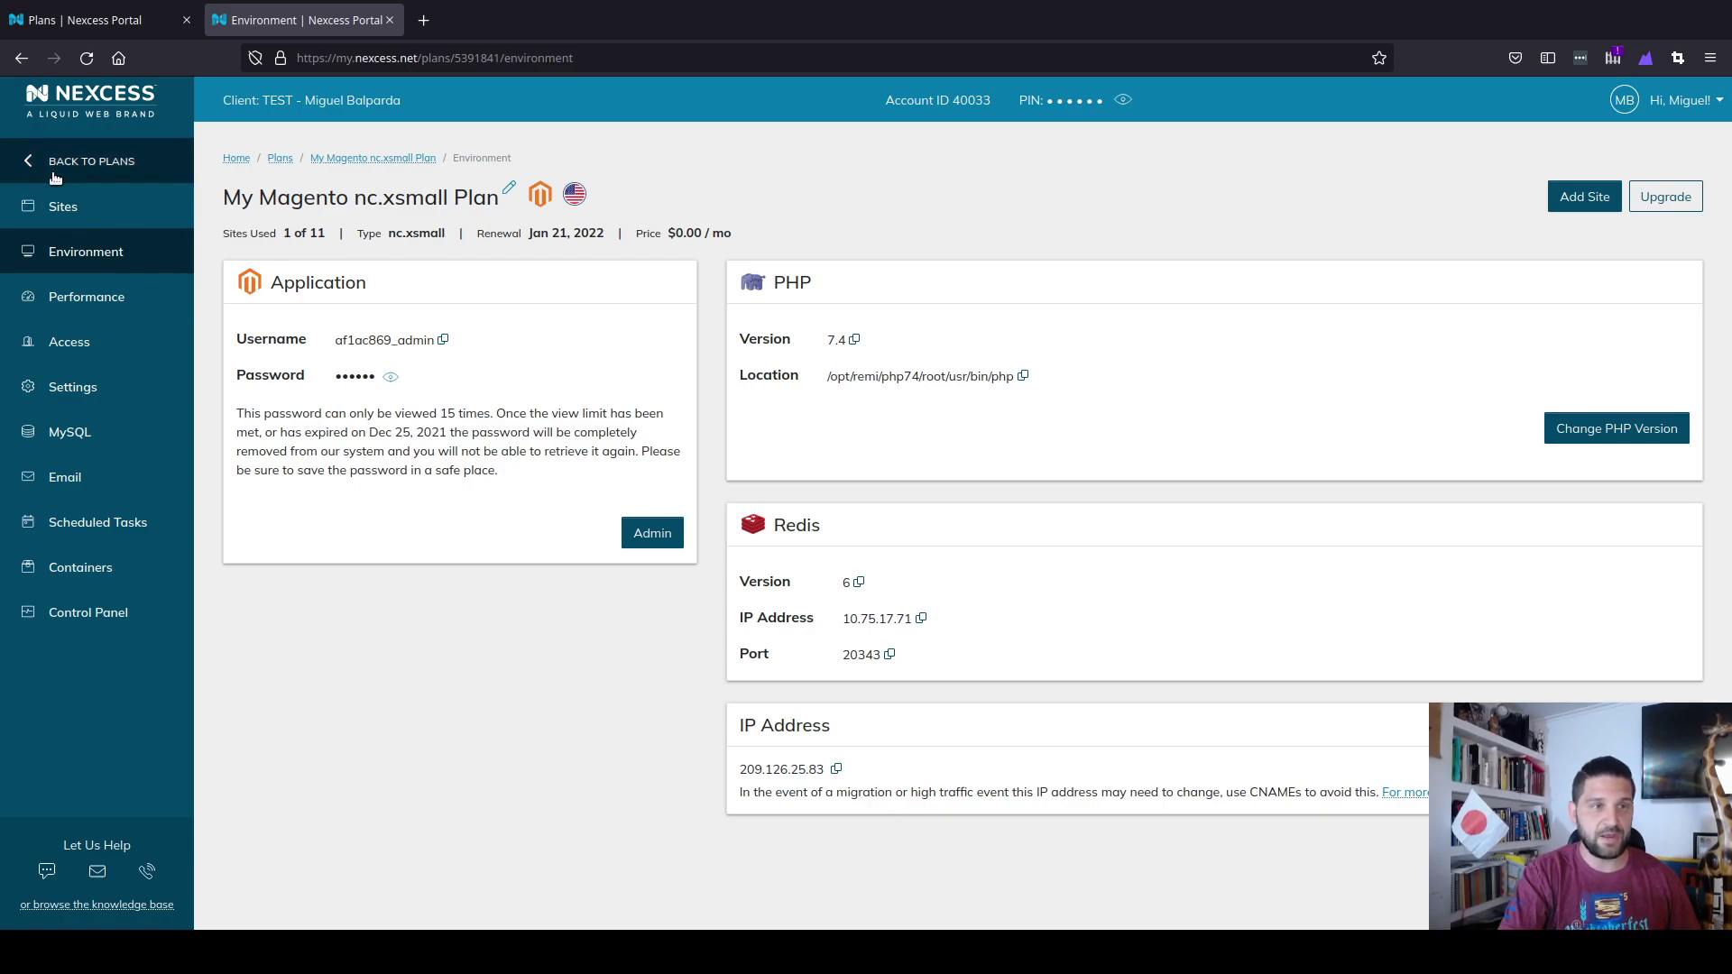
# Step: Show the plan's Performance page with disk usage, caching, bandwidth and CDN details
pyautogui.click(78, 292)
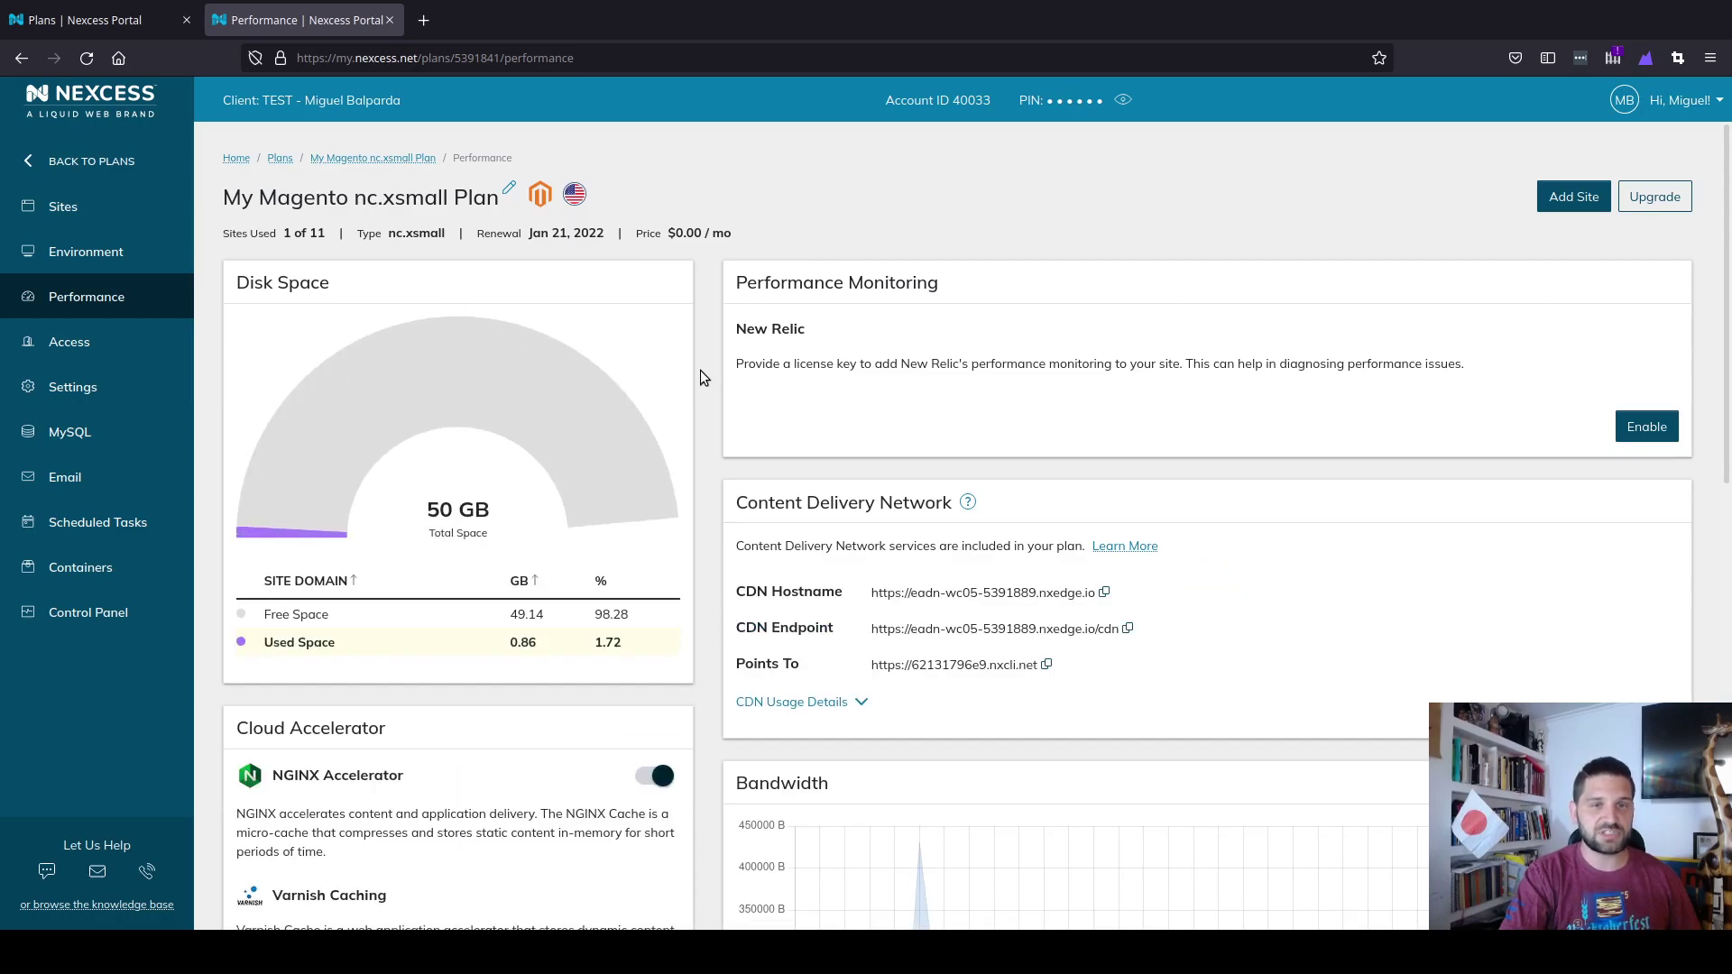
pyautogui.scroll(-2, 700, 370)
pyautogui.scroll(-3, 700, 369)
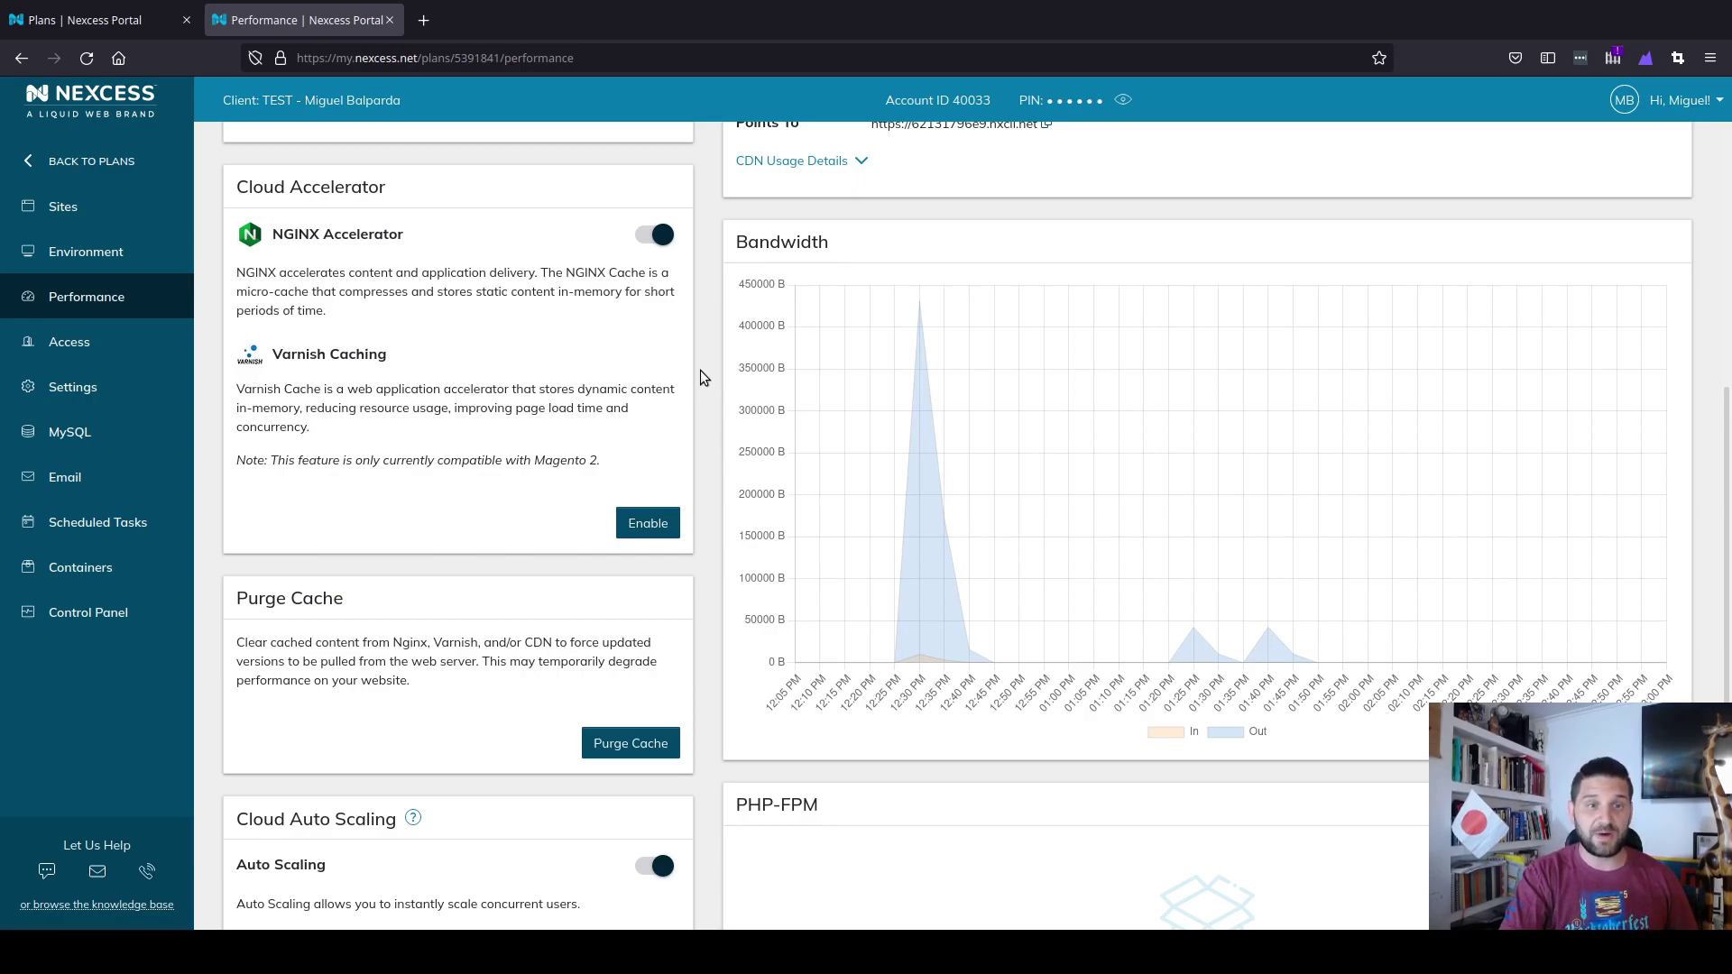
pyautogui.scroll(-5, 700, 376)
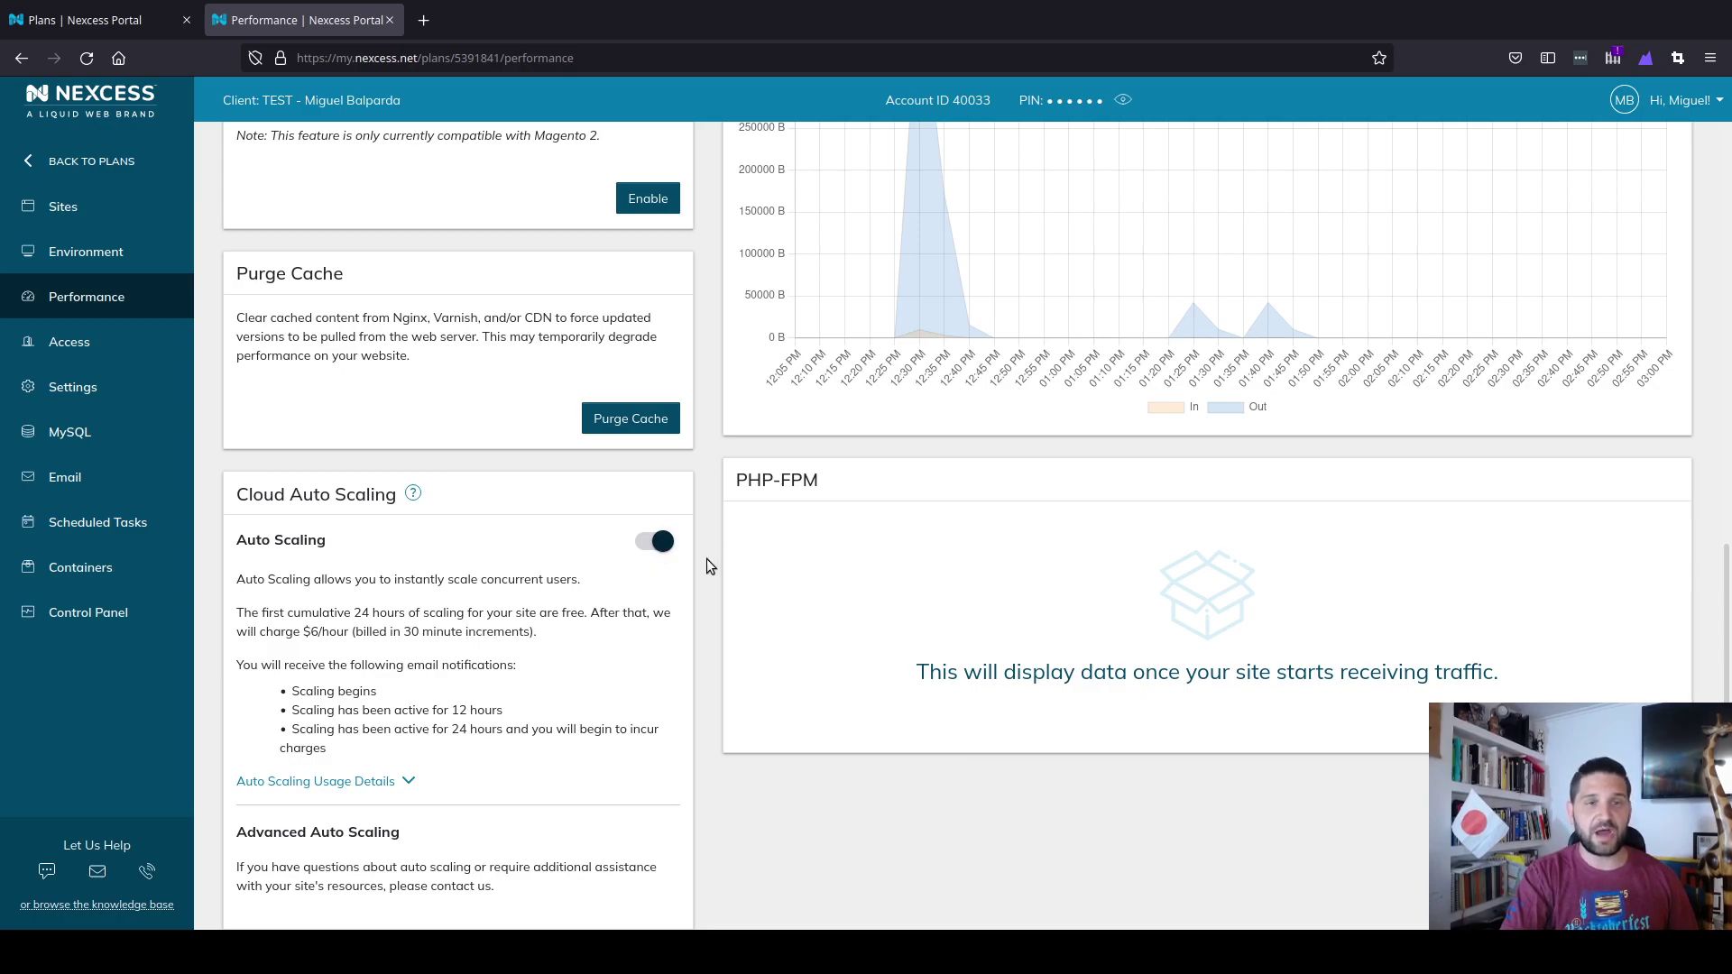
# Step: Review the plan's SSH/SFTP and FTP access details, then visit its Settings page
pyautogui.click(95, 349)
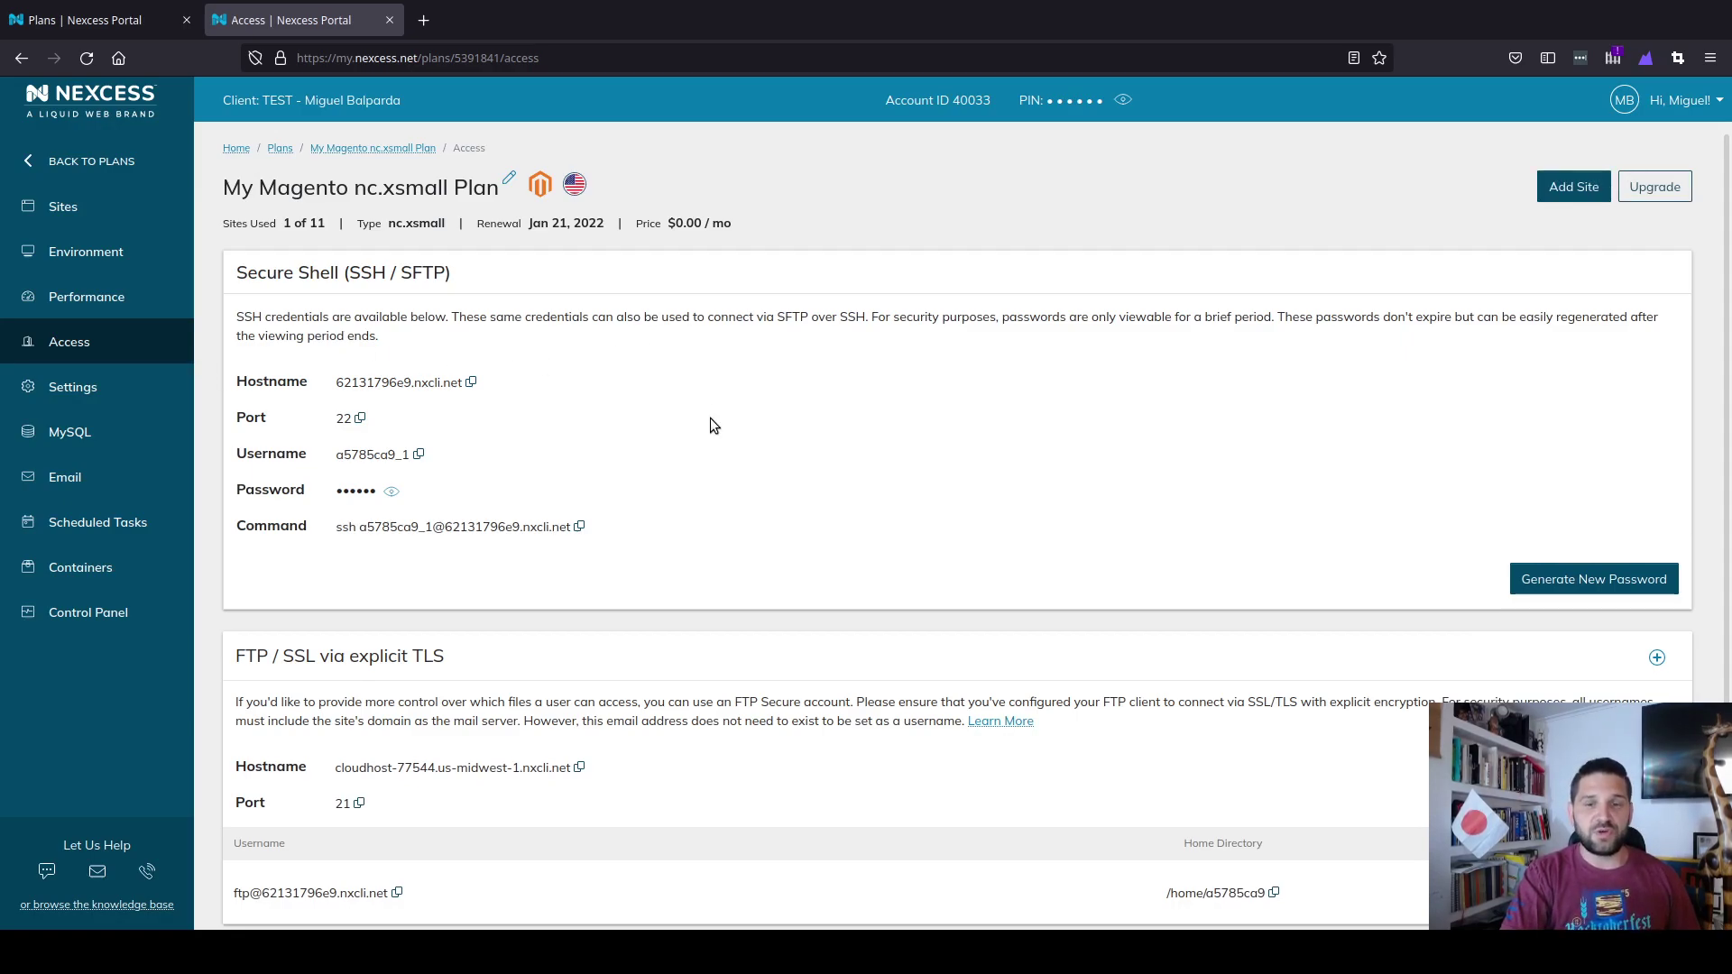
pyautogui.scroll(-1, 711, 425)
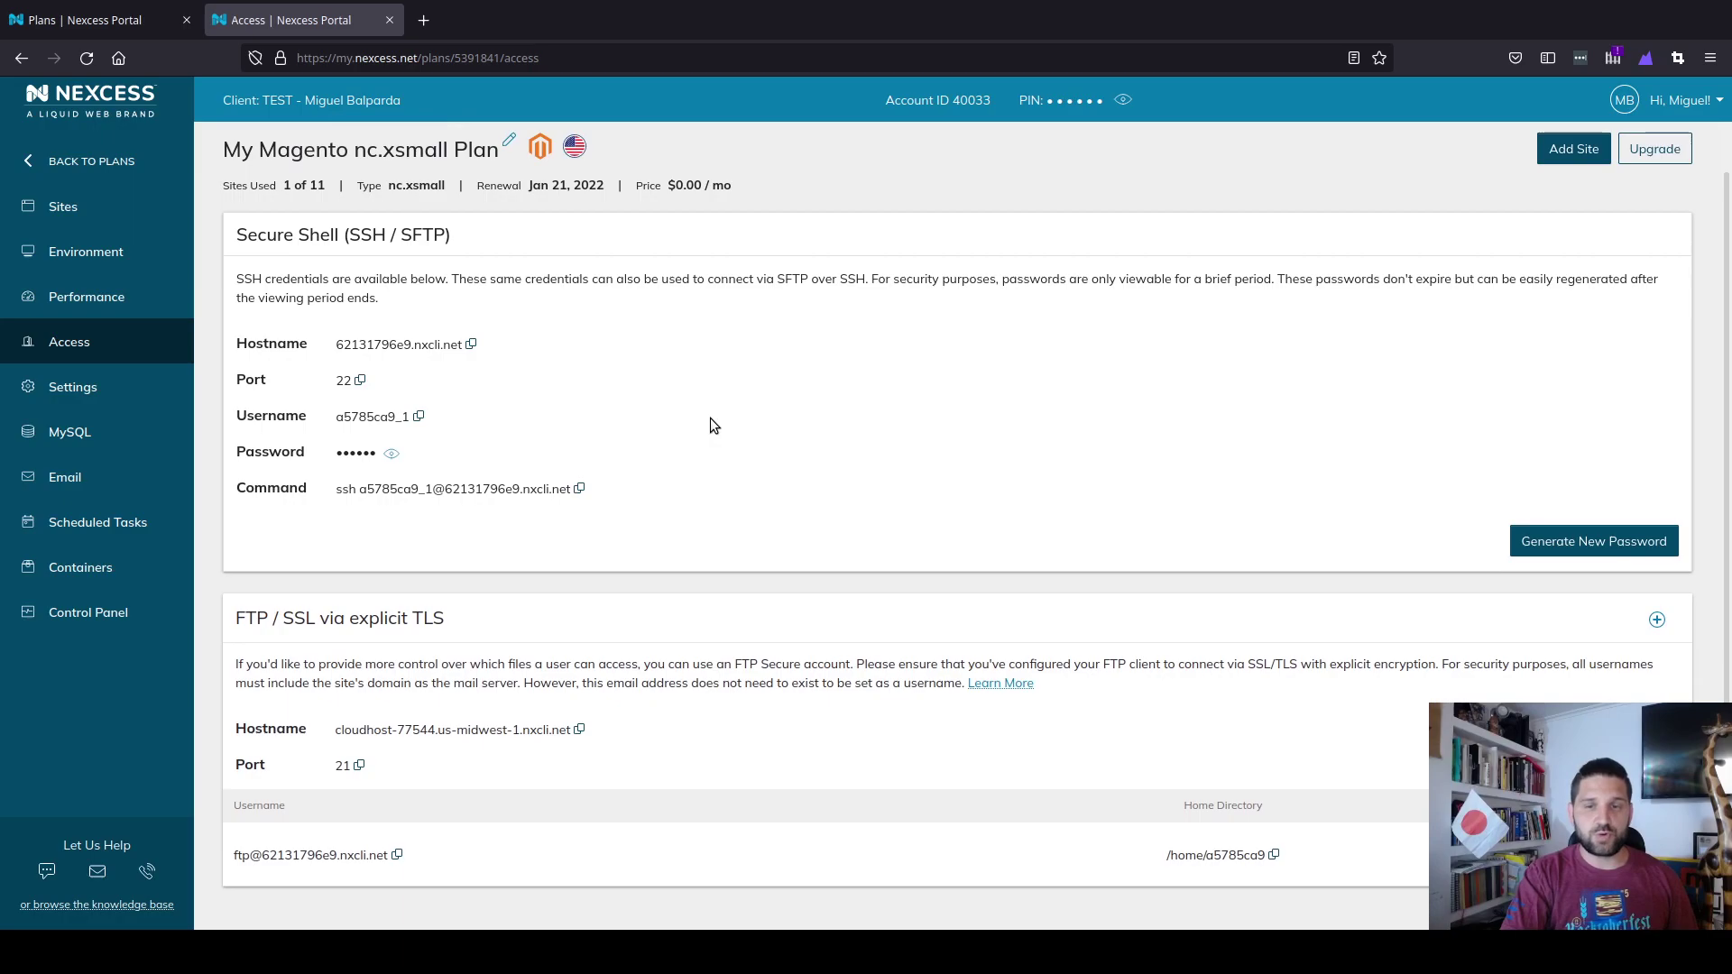
pyautogui.click(104, 390)
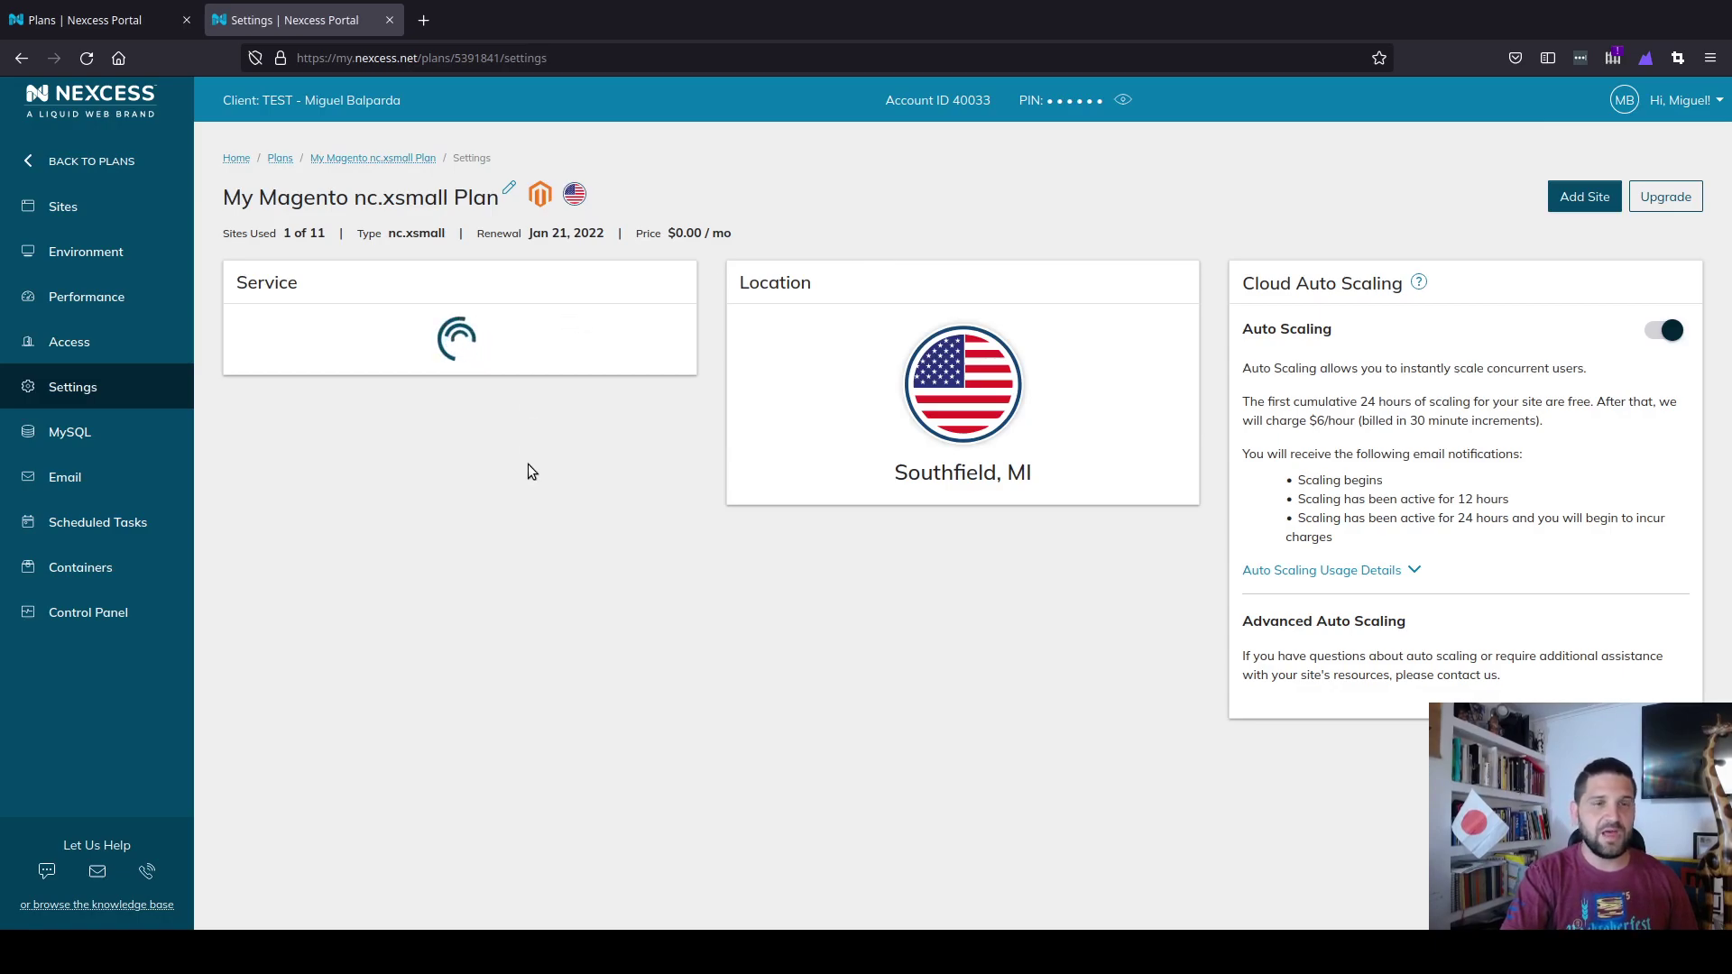
# Step: Show the plan's MySQL page listing its database, database user and phpMyAdmin
pyautogui.click(114, 434)
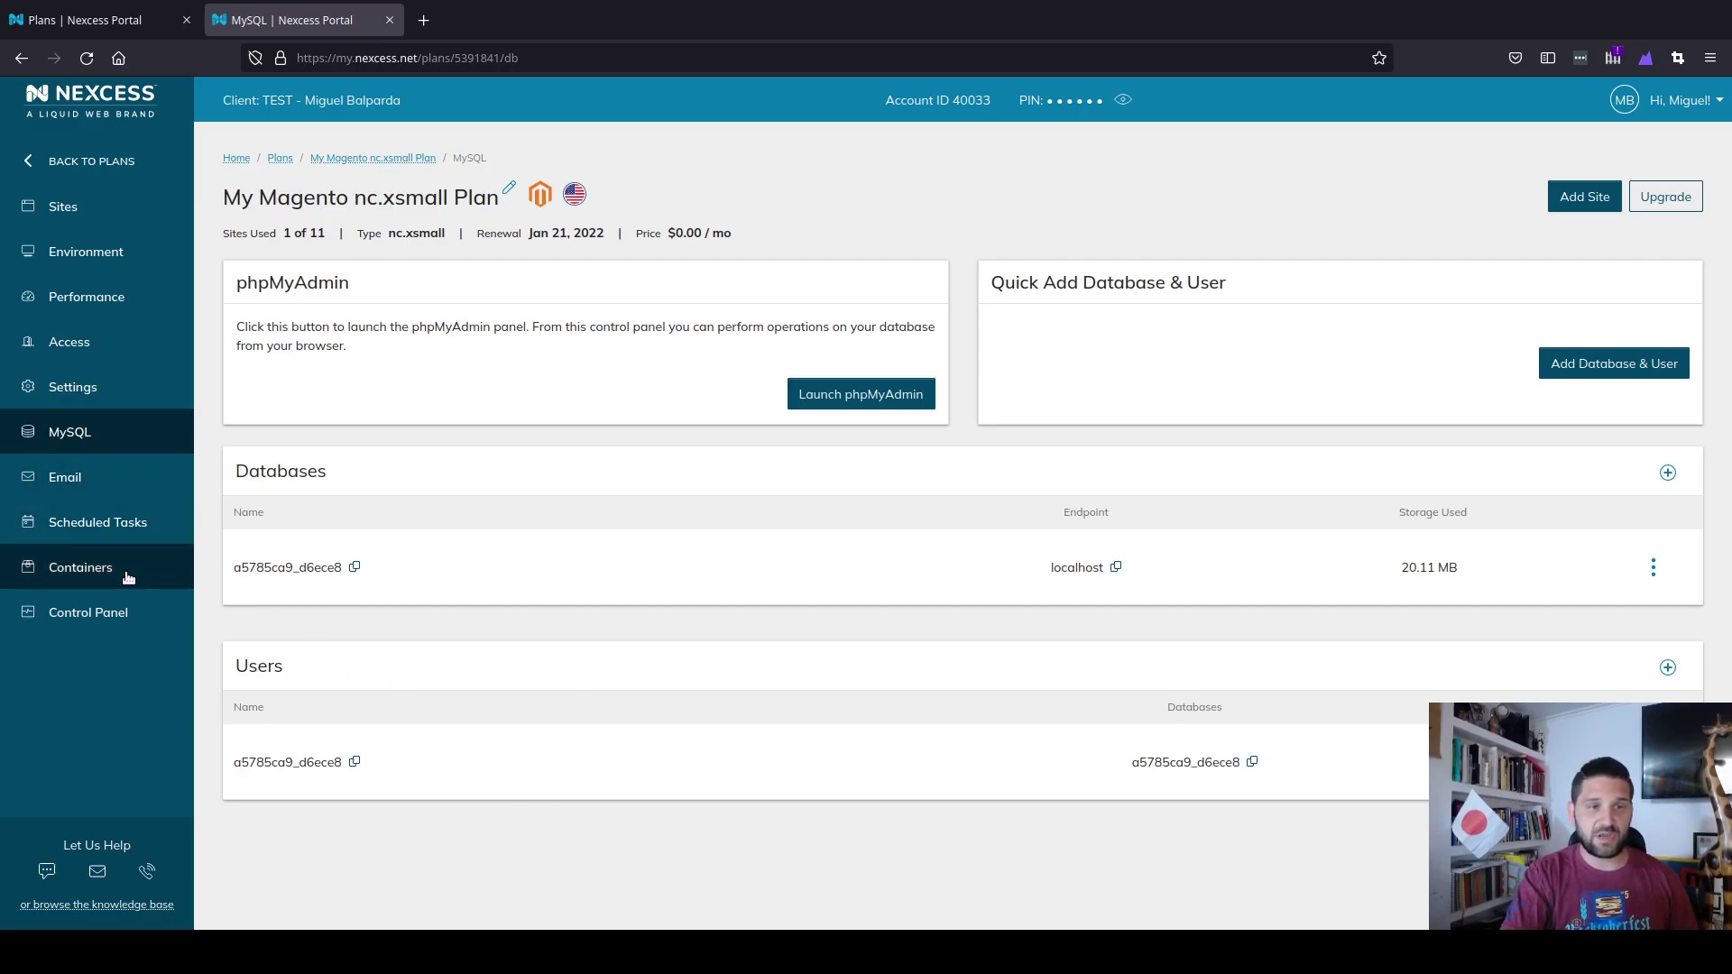
# Step: Show the Containers page: Elasticsearch 7.10 enabled; RabbitMQ, Solr and Varnish available
pyautogui.click(127, 579)
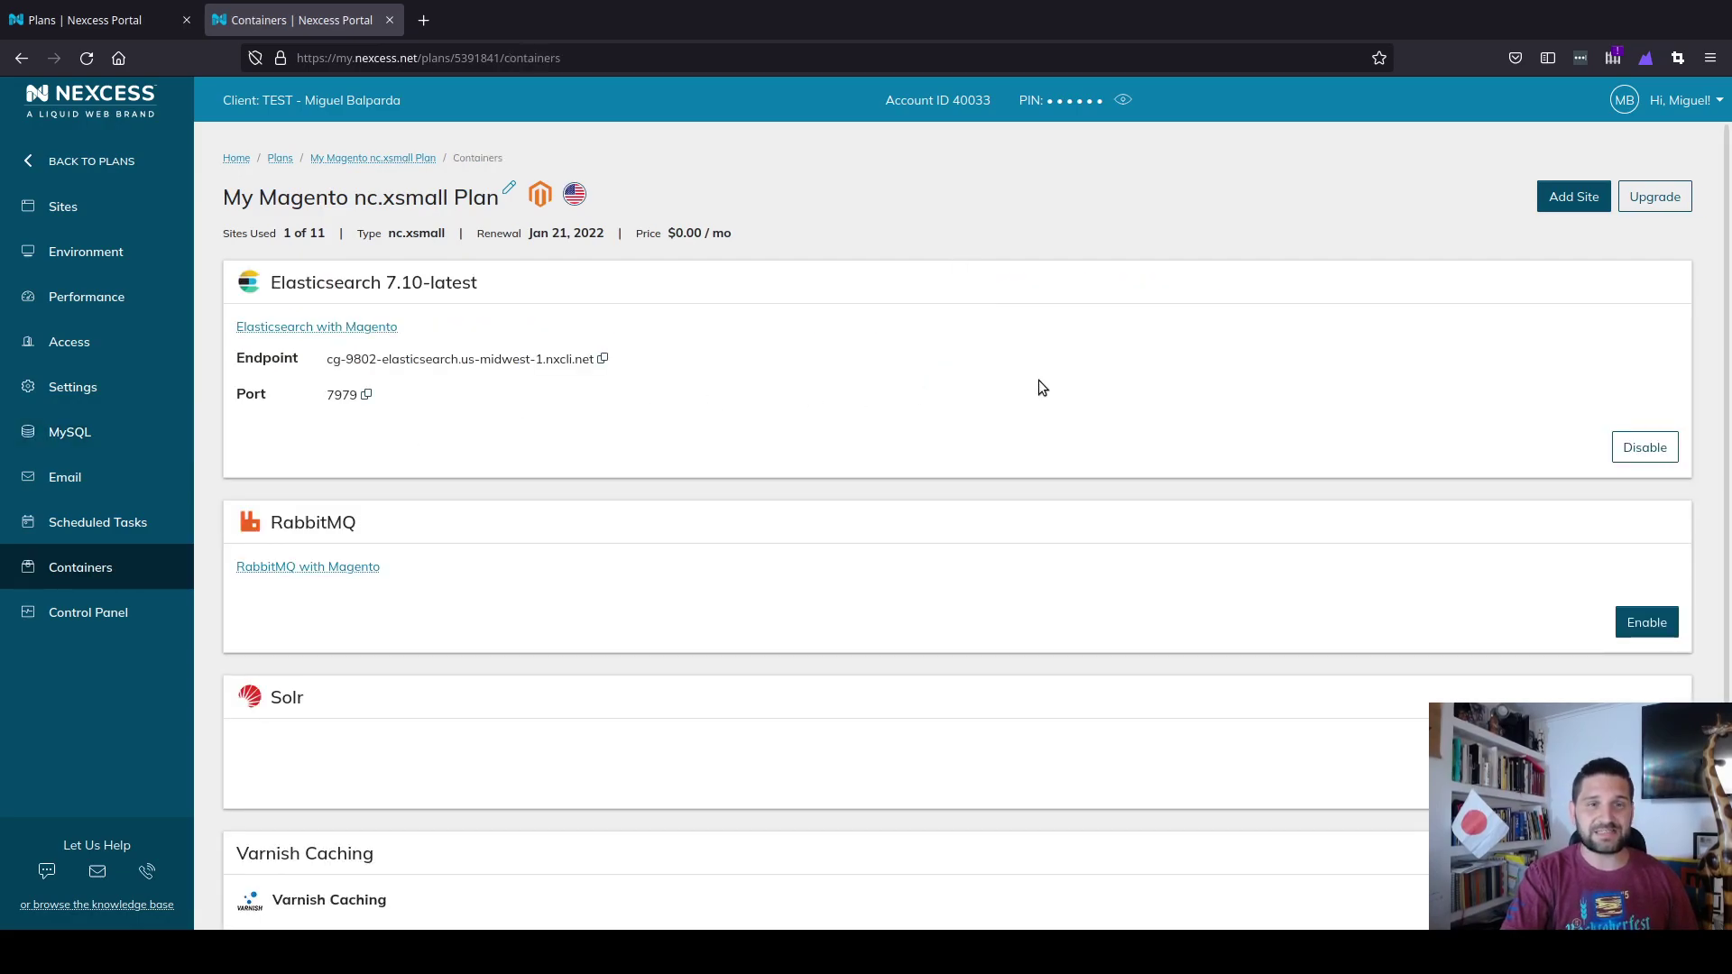
pyautogui.scroll(-3, 814, 354)
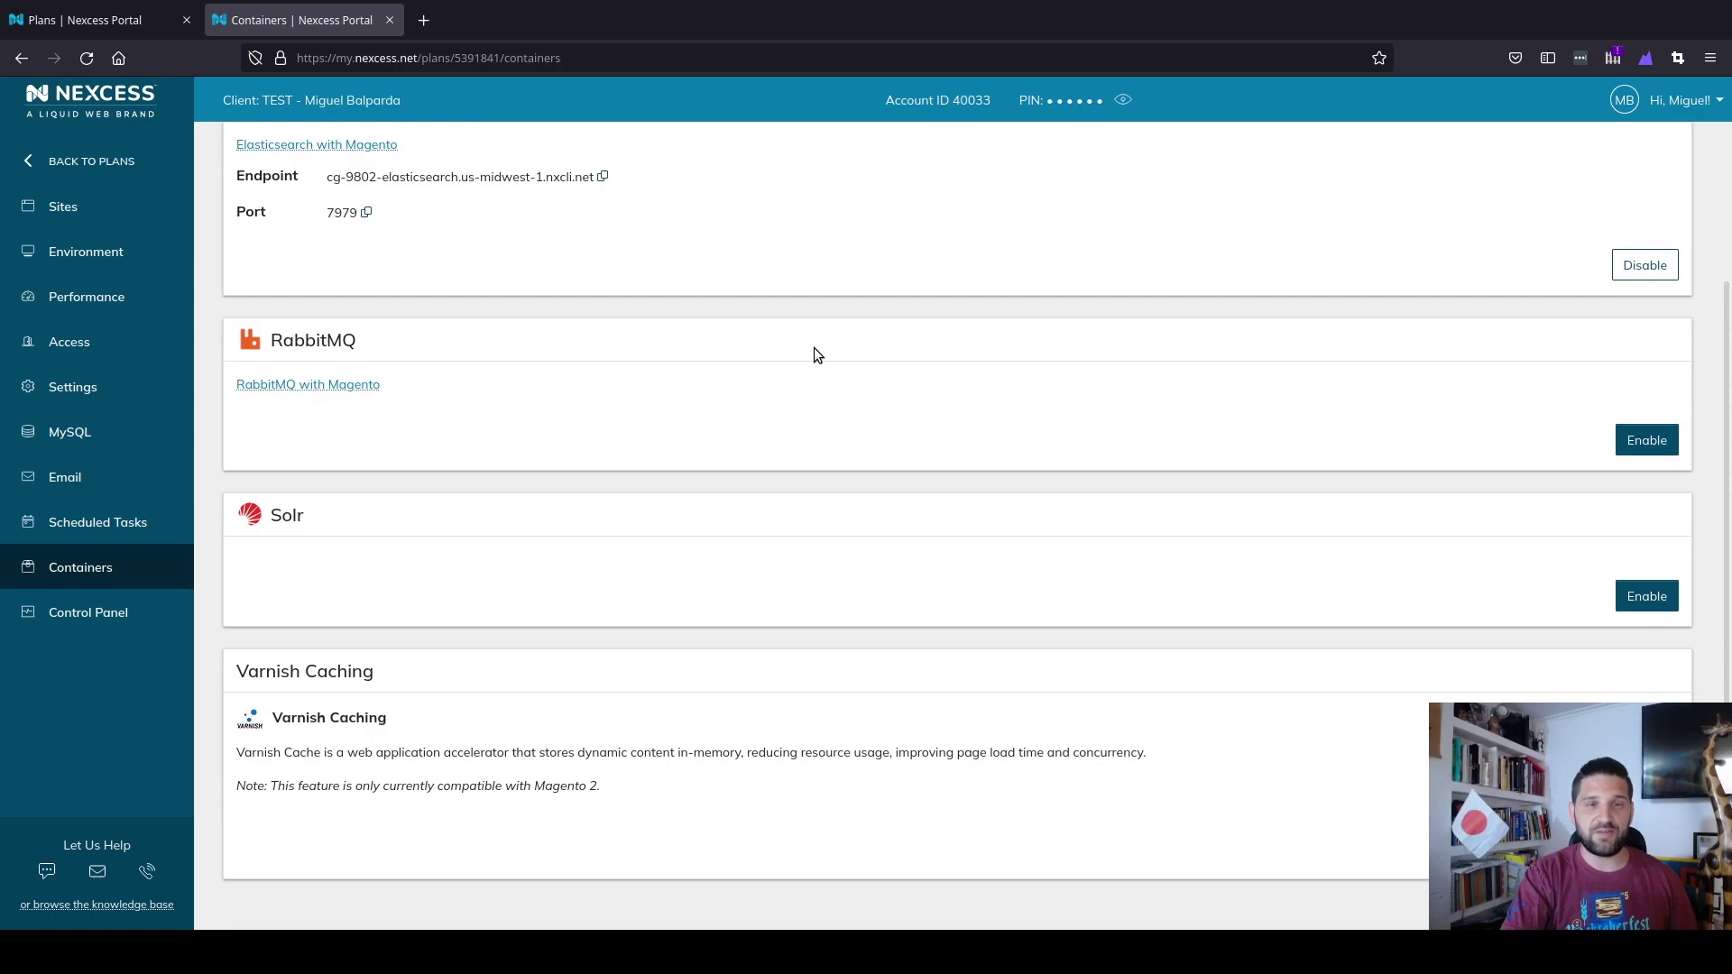